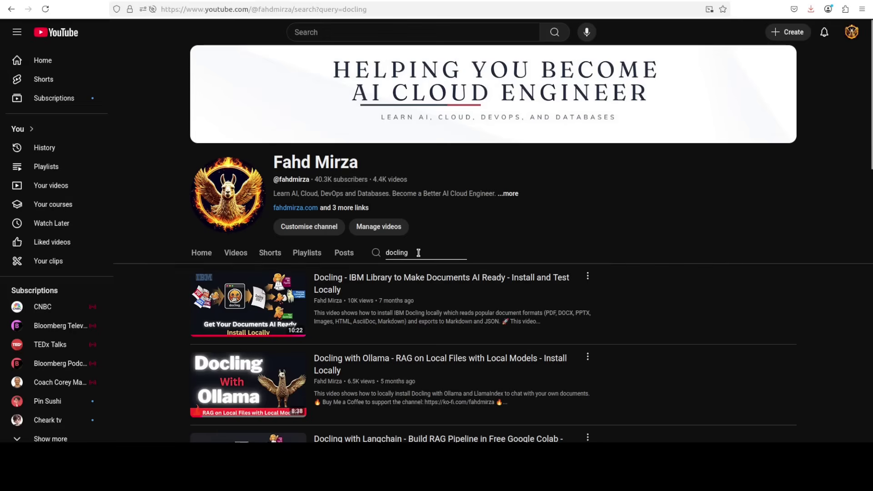
Replace the channel search term docling with vllm and run the search.
{"action": "double_click", "coordinate": [392, 252]}
{"action": "type", "text": "vllm"}
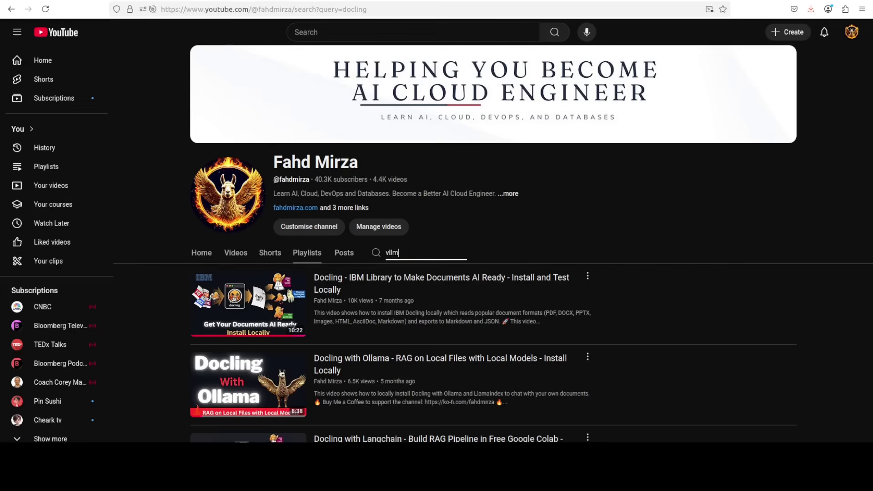
{"action": "key", "text": "Return"}
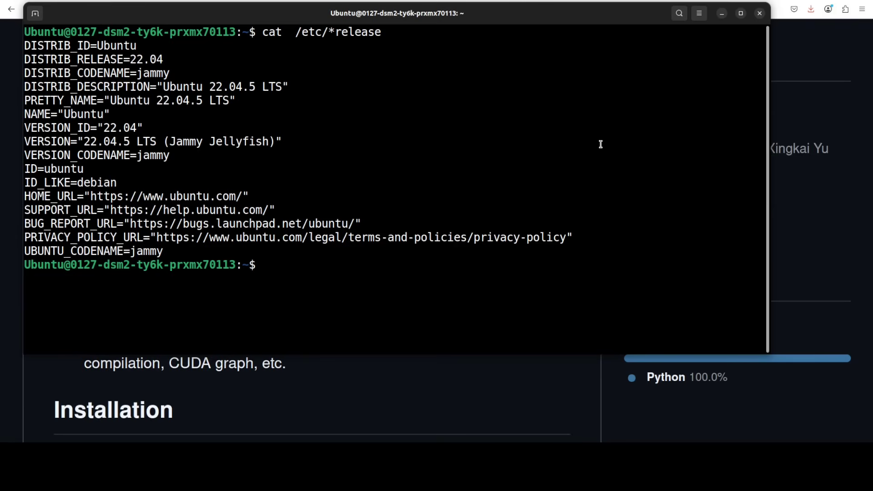
{"action": "type", "text": "nvidia-smi"}
Check GPU status with nvidia-smi, then create the Python 3.11 'ai' conda environment.
{"action": "key", "text": "Return"}
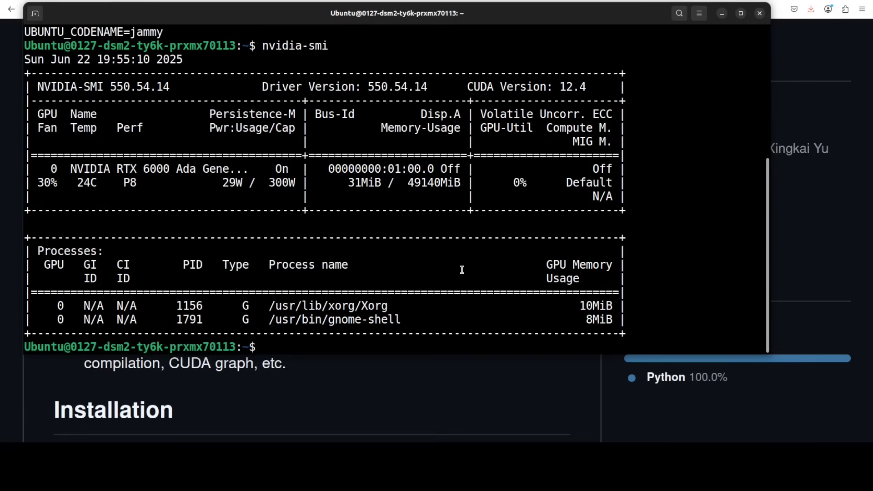
{"action": "key", "text": "ctrl+l"}
{"action": "right_click", "coordinate": [282, 41]}
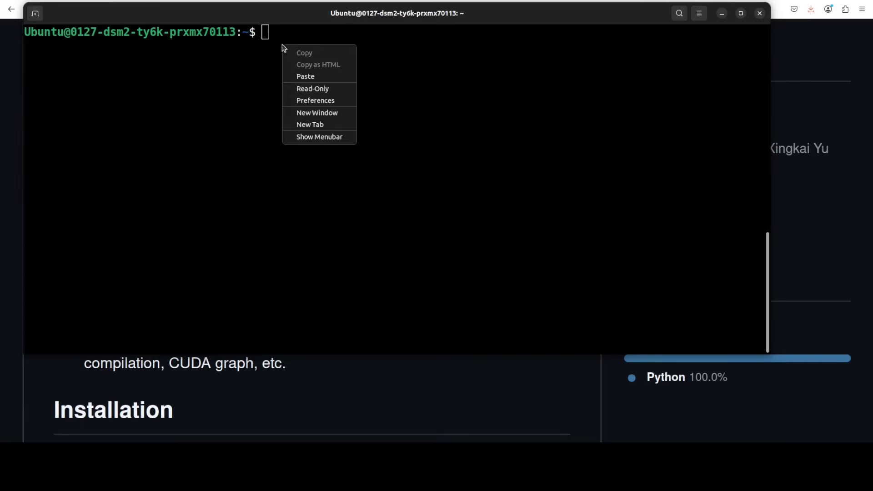
{"action": "left_click", "coordinate": [311, 73]}
{"action": "key", "text": "Return"}
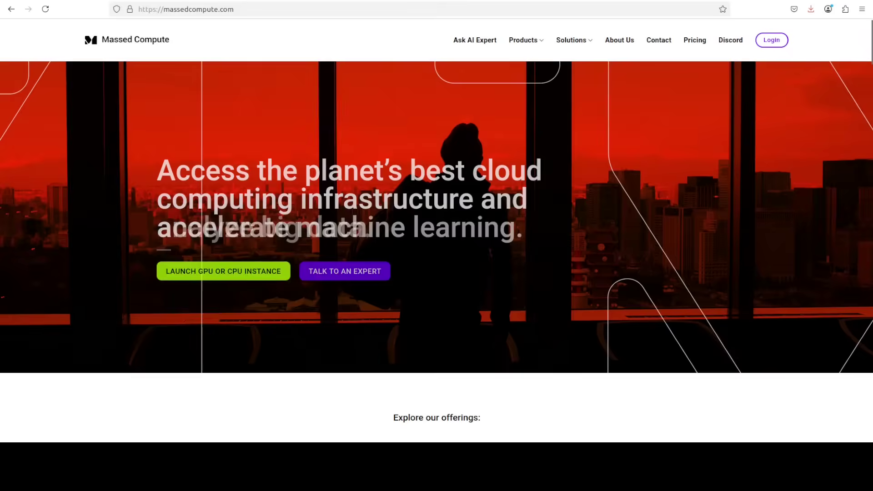
Run the pip install of nano-vllm from GitHub in the 'ai' environment.
{"action": "key", "text": "alt+Tab"}
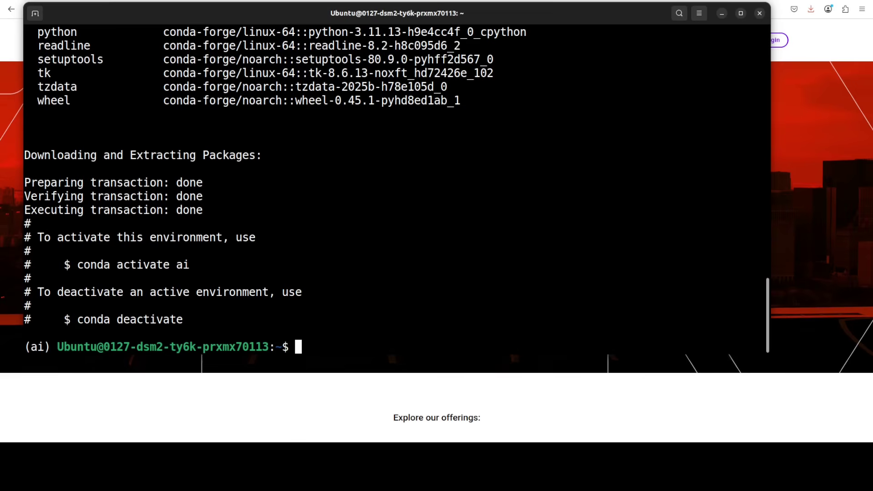
{"action": "right_click", "coordinate": [363, 197]}
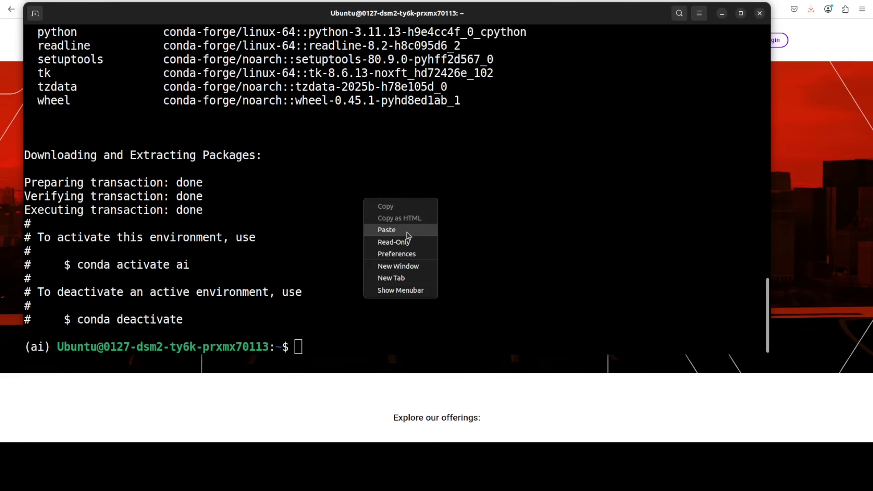
{"action": "left_click", "coordinate": [407, 231]}
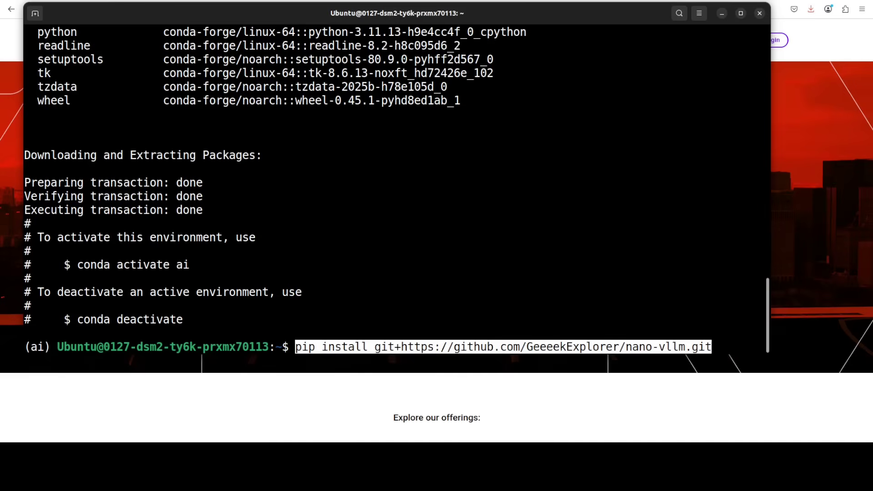
{"action": "key", "text": "Return"}
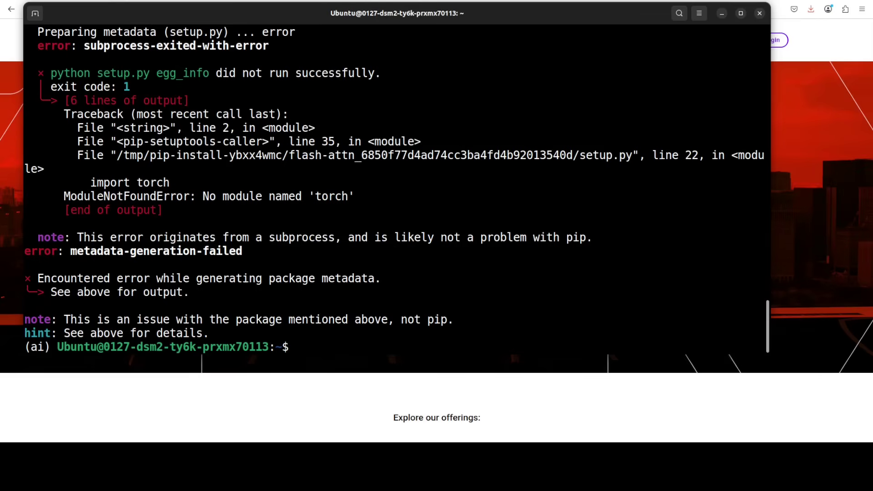
Install PyTorch, transformers, accelerate and huggingface_hub with pip.
{"action": "key", "text": "ctrl+l"}
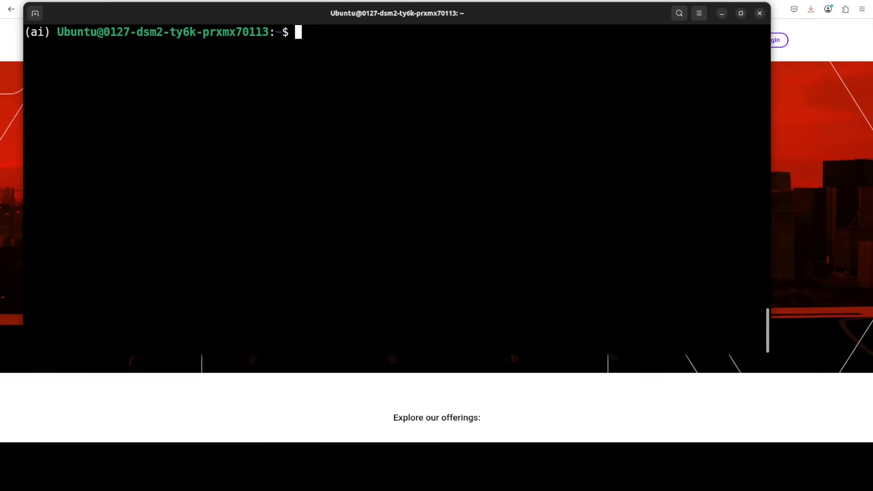
{"action": "right_click", "coordinate": [254, 76]}
{"action": "left_click", "coordinate": [321, 107]}
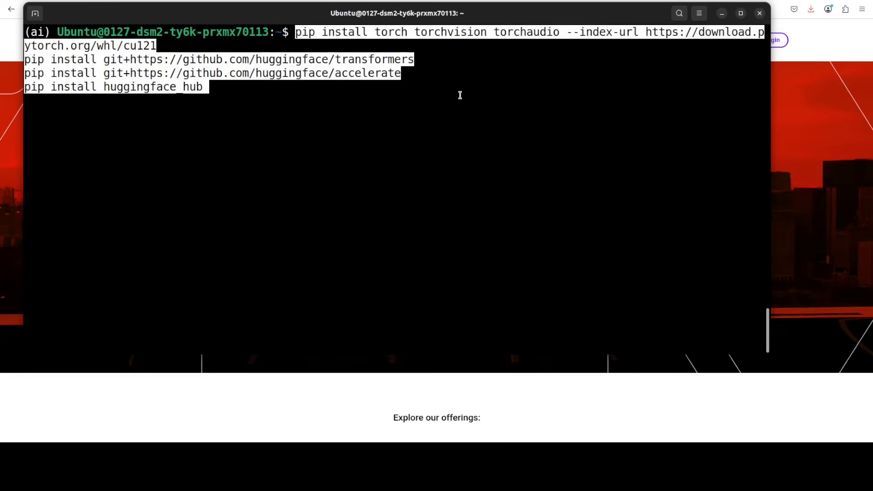
{"action": "key", "text": "Return"}
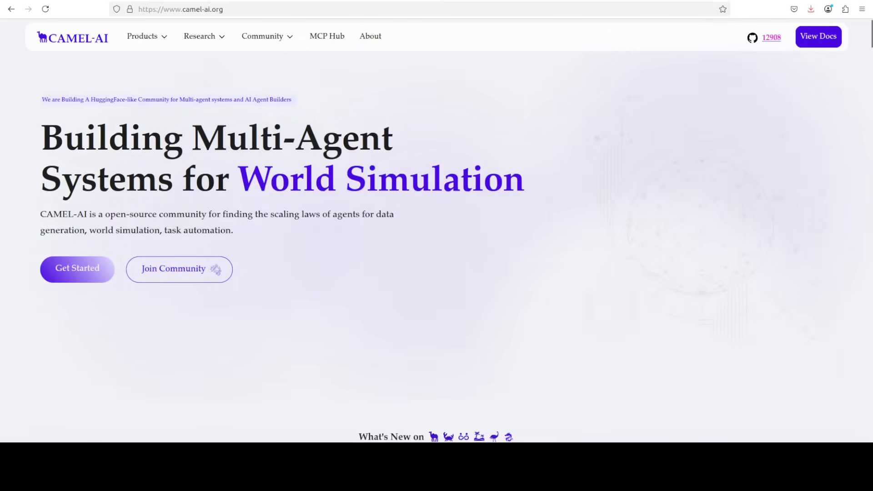
Reinstall nano-vllm from GitHub, adding nano-vllm 0.2.0 and flash-attn 2.8.0.
{"action": "key", "text": "alt+Tab"}
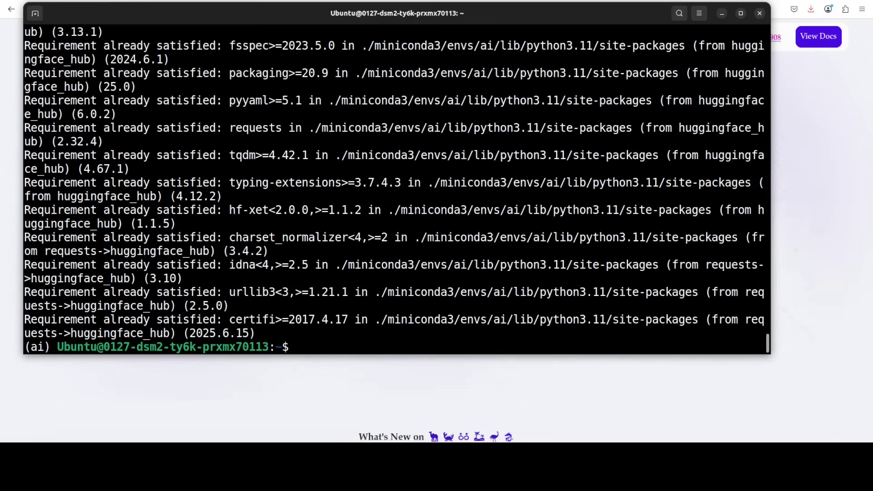
{"action": "key", "text": "ctrl+l"}
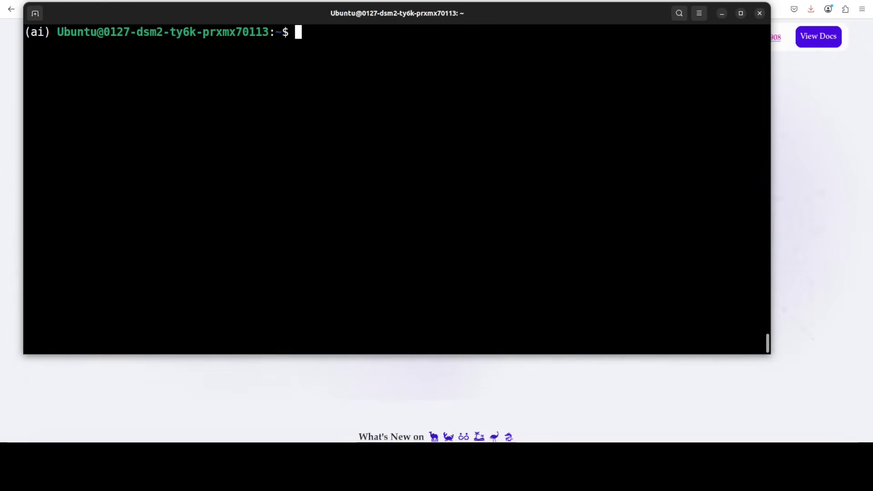
{"action": "right_click", "coordinate": [272, 120]}
{"action": "left_click", "coordinate": [292, 152]}
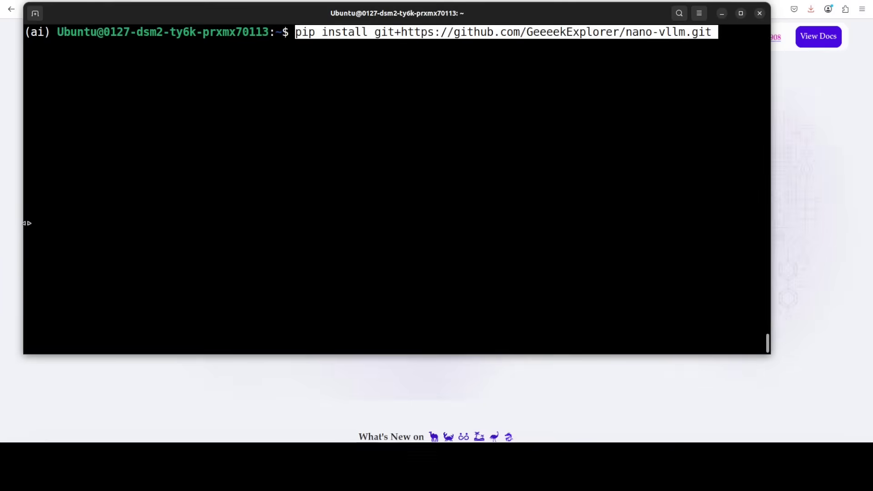
{"action": "key", "text": "Return"}
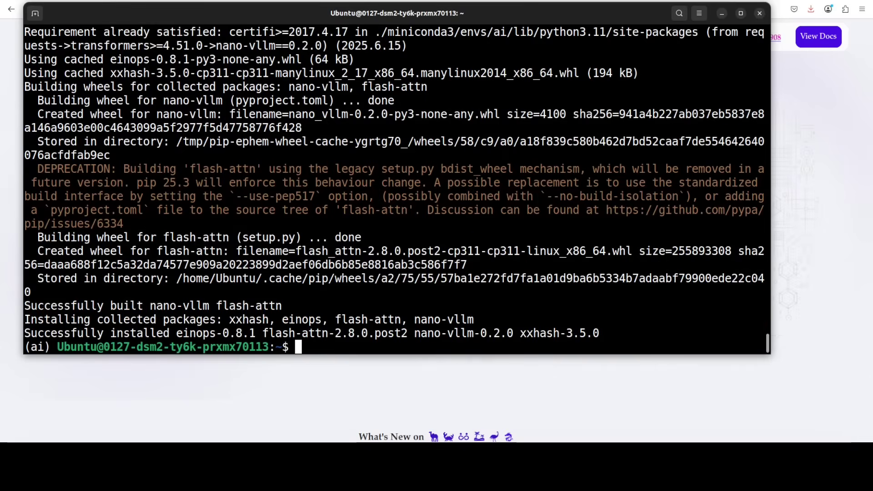
{"action": "key", "text": "ctrl+l"}
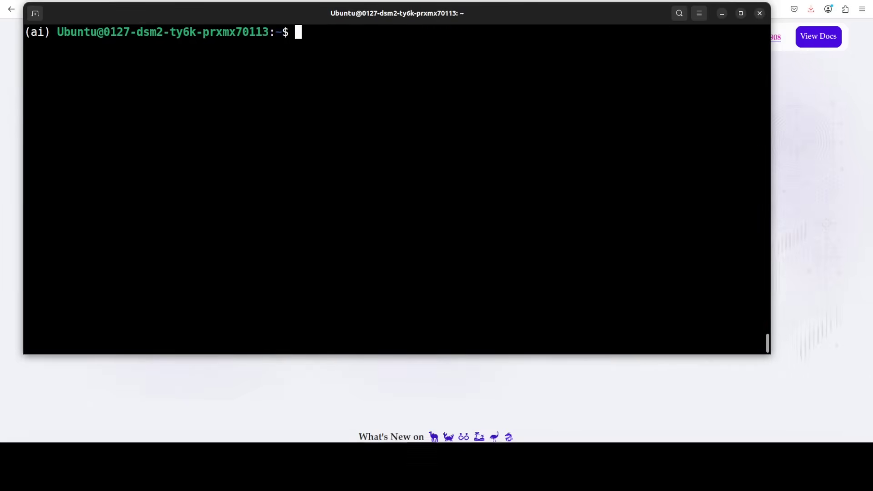
Log in via huggingface-cli with the access token, save it as git credential, and clear.
{"action": "right_click", "coordinate": [297, 78]}
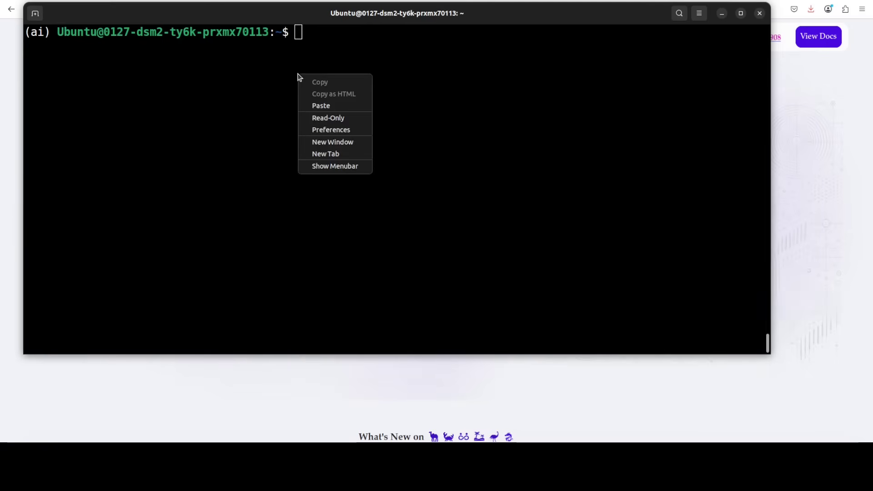
{"action": "left_click", "coordinate": [325, 106]}
{"action": "key", "text": "Return"}
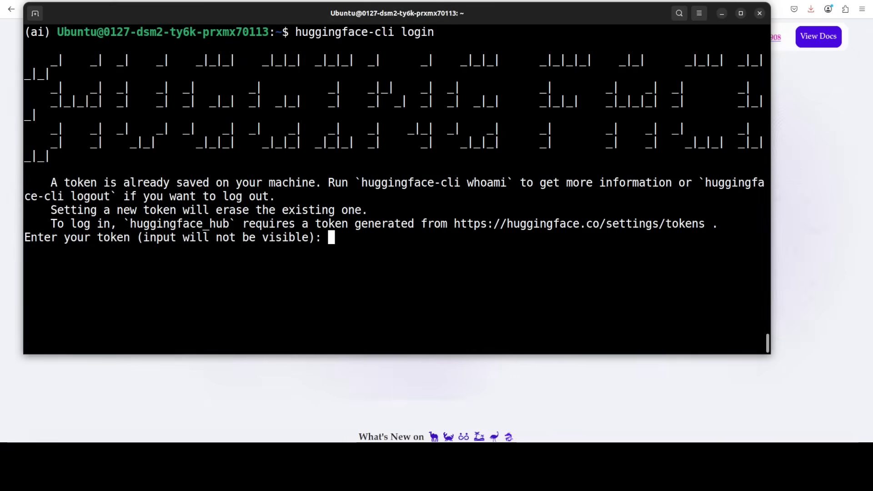
{"action": "right_click", "coordinate": [366, 263]}
{"action": "left_click", "coordinate": [389, 294]}
{"action": "key", "text": "Return"}
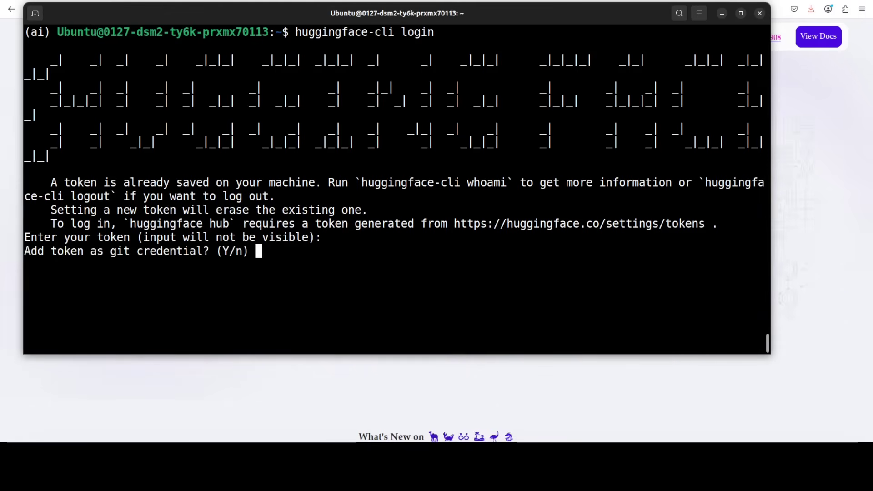
{"action": "type", "text": "Y"}
{"action": "key", "text": "Return"}
{"action": "type", "text": "CL"}
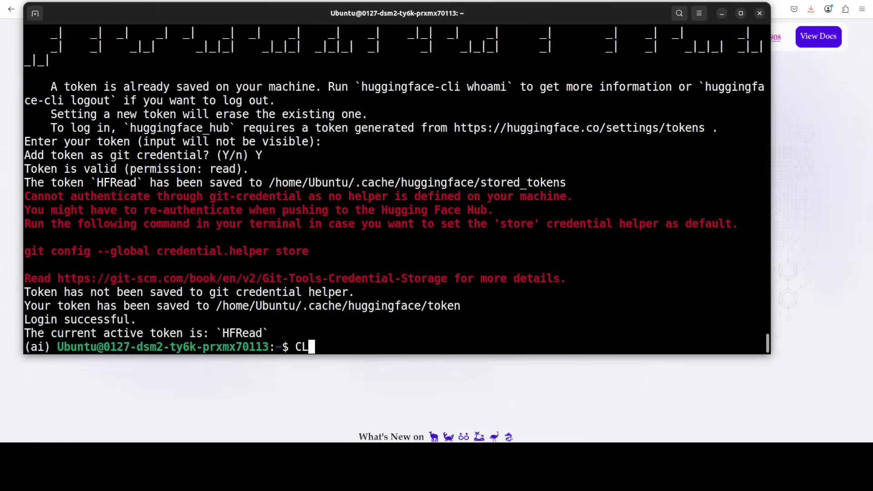
{"action": "type", "text": "EAR"}
{"action": "key", "text": "BackSpace"}
{"action": "key", "text": "BackSpace"}
{"action": "key", "text": "BackSpace"}
{"action": "key", "text": "BackSpace"}
{"action": "key", "text": "BackSpace"}
{"action": "type", "text": "c"}
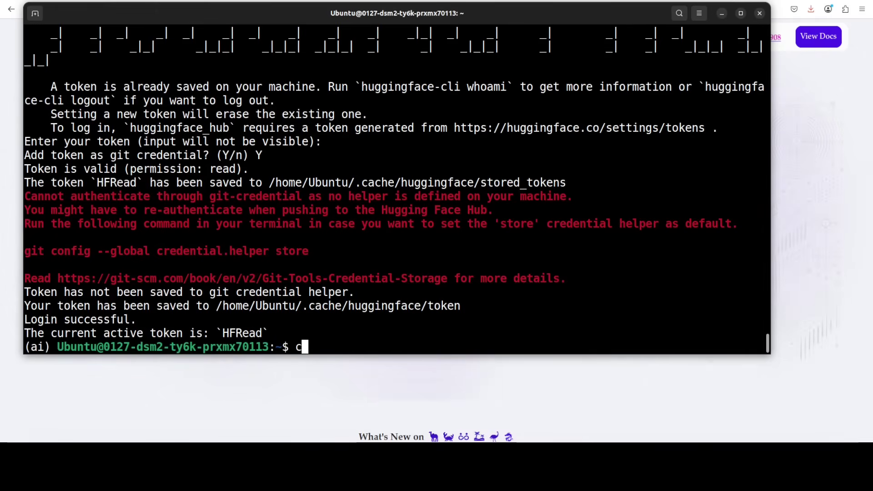
{"action": "type", "text": "lear"}
{"action": "key", "text": "Return"}
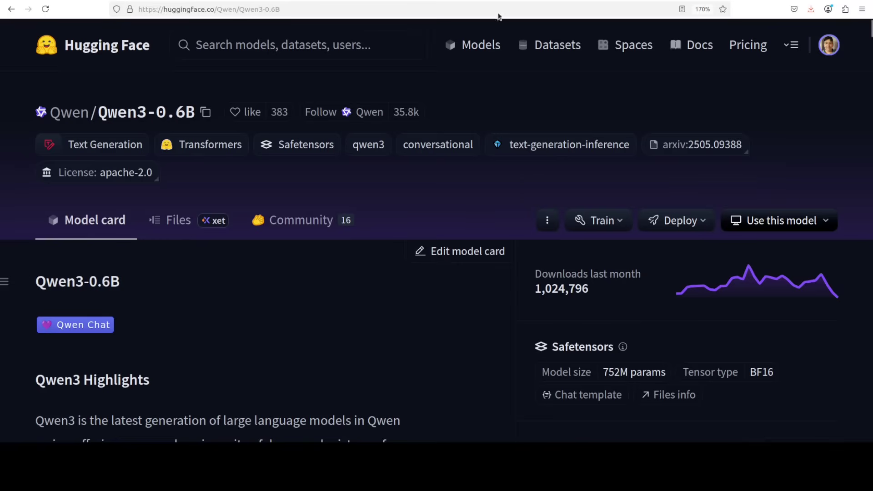
Return to the terminal holding the huggingface-cli download command for Qwen/Qwen3-0.6B.
{"action": "key", "text": "alt+Tab"}
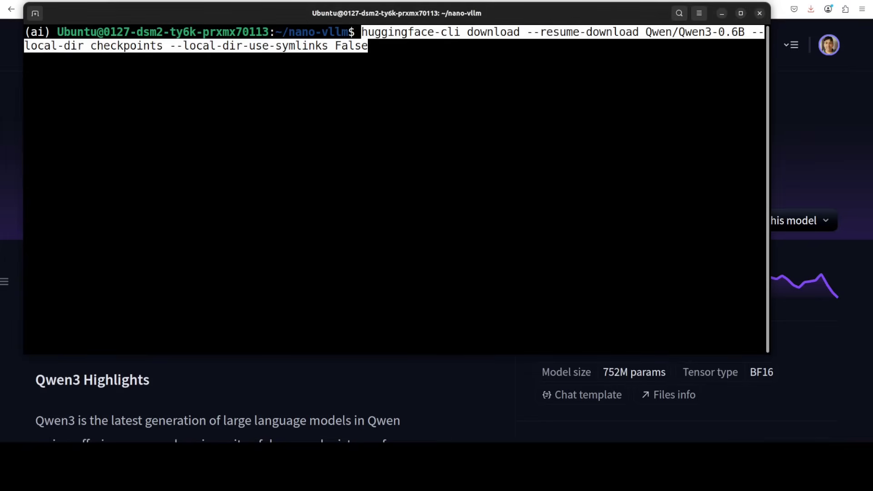
Download Qwen3-0.6B into checkpoints and list its files with ls -ltr checkpoints/.
{"action": "key", "text": "Return"}
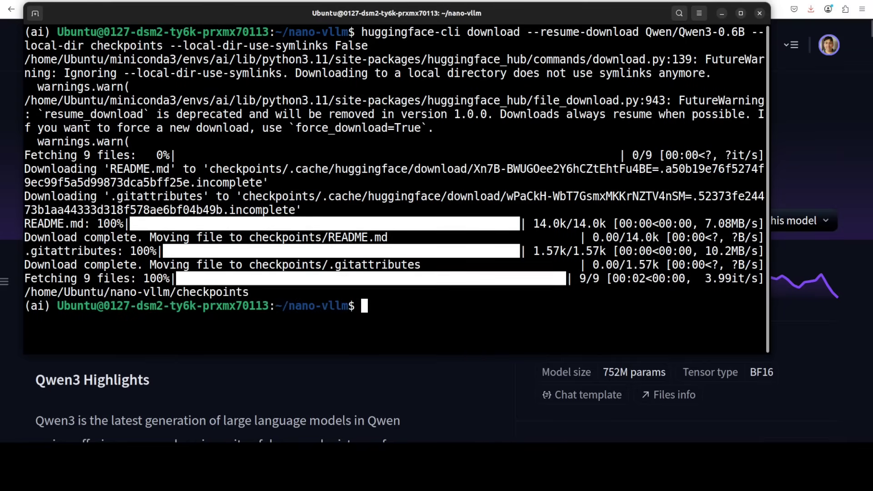
{"action": "key", "text": "ctrl+l"}
{"action": "type", "text": "ls -ltr checkpoints/"}
{"action": "key", "text": "Return"}
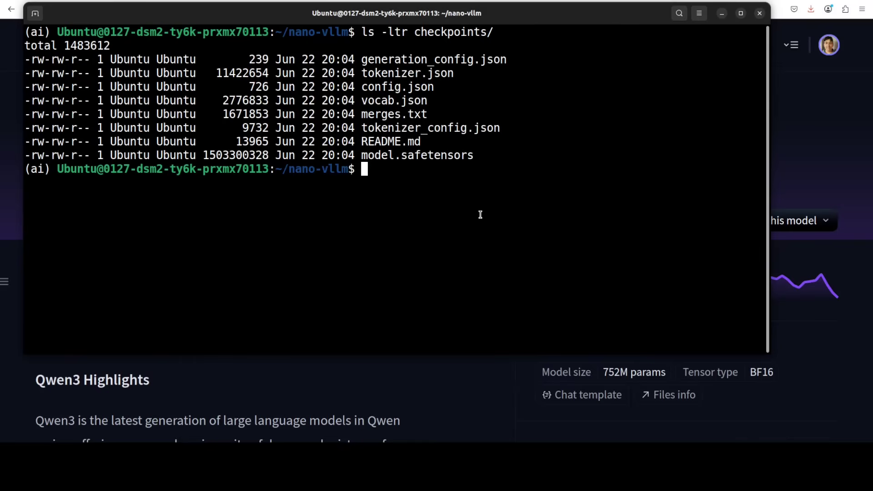
{"action": "key", "text": "ctrl+l"}
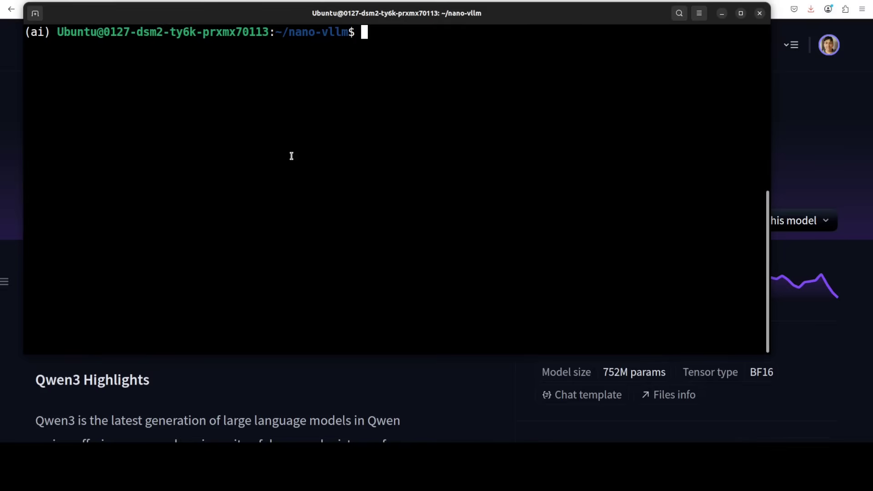
{"action": "left_click", "coordinate": [5, 124]}
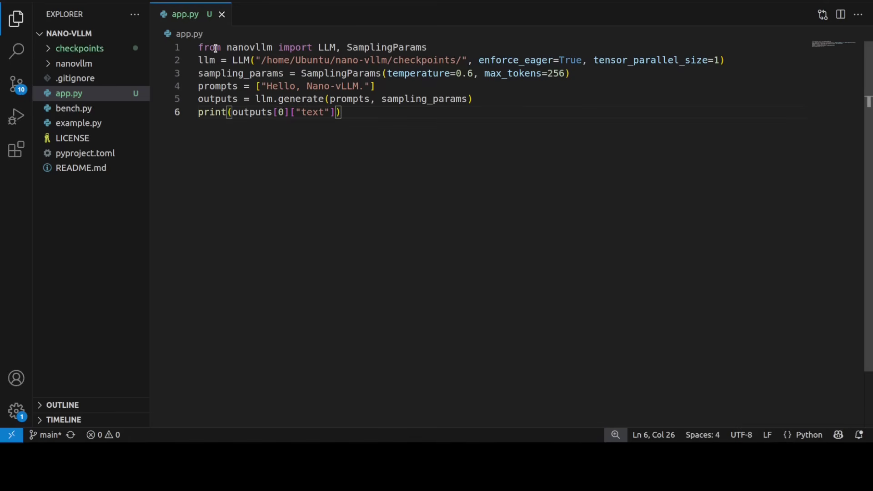
{"action": "left_click_drag", "start_coordinate": [220, 48], "coordinate": [425, 47]}
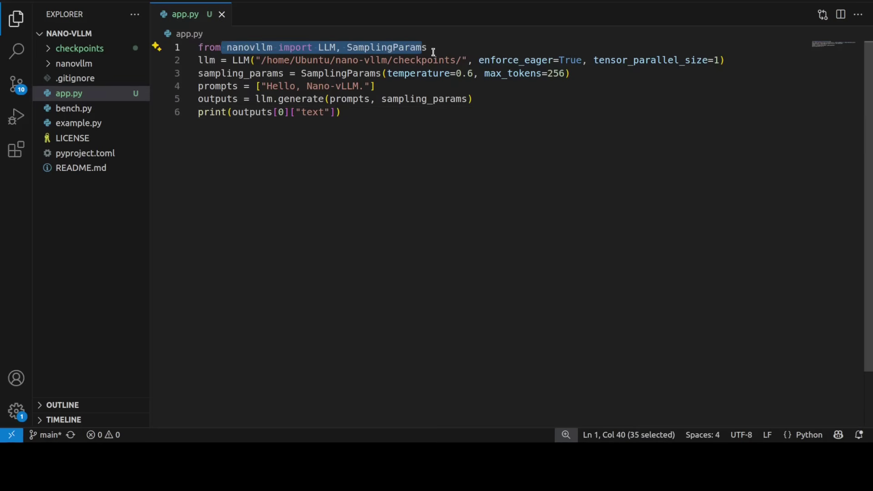
{"action": "left_click", "coordinate": [230, 61]}
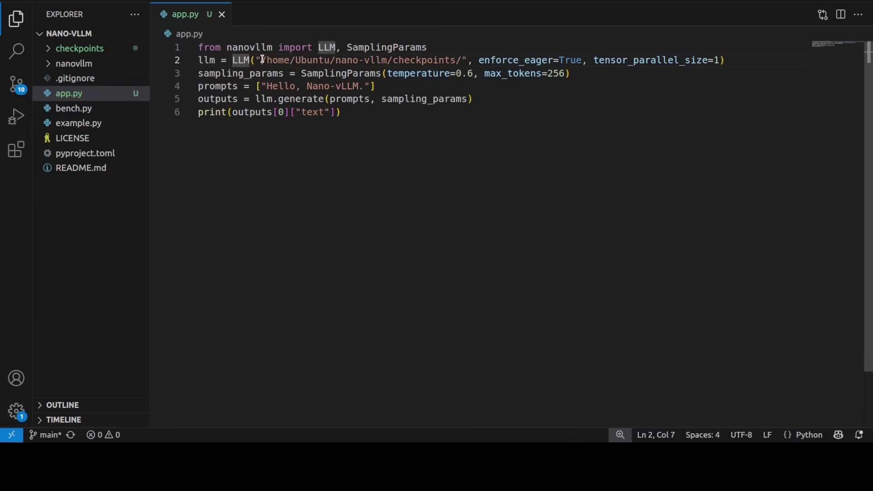
{"action": "left_click_drag", "start_coordinate": [262, 60], "coordinate": [461, 60]}
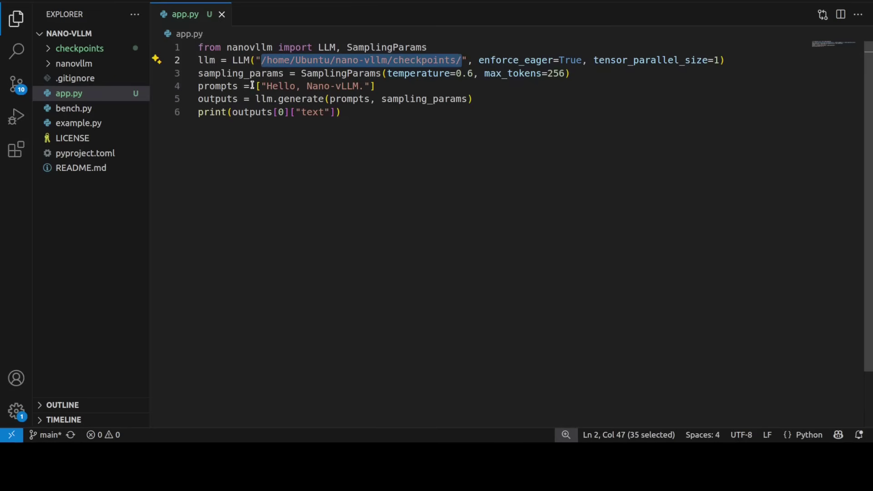
{"action": "left_click_drag", "start_coordinate": [227, 86], "coordinate": [365, 87]}
{"action": "left_click_drag", "start_coordinate": [279, 100], "coordinate": [493, 102]}
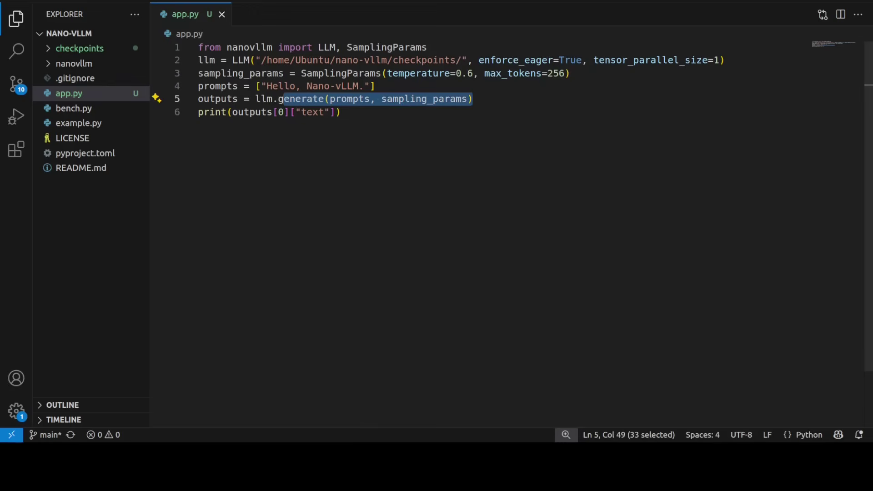
{"action": "key", "text": "Down"}
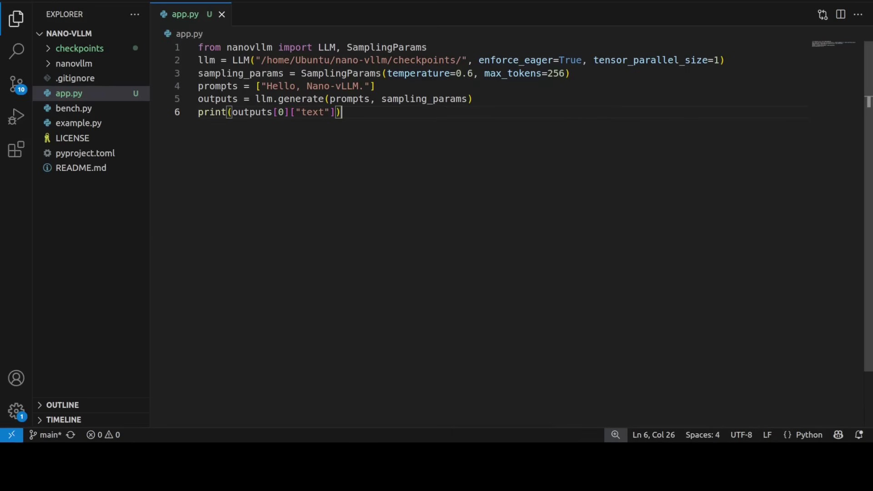
{"action": "left_click_drag", "start_coordinate": [593, 60], "coordinate": [684, 60]}
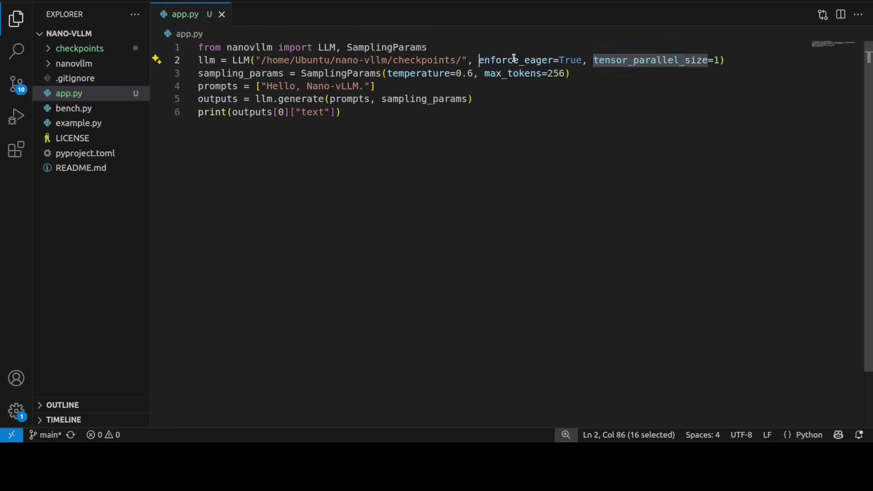
{"action": "left_click_drag", "start_coordinate": [478, 60], "coordinate": [584, 60]}
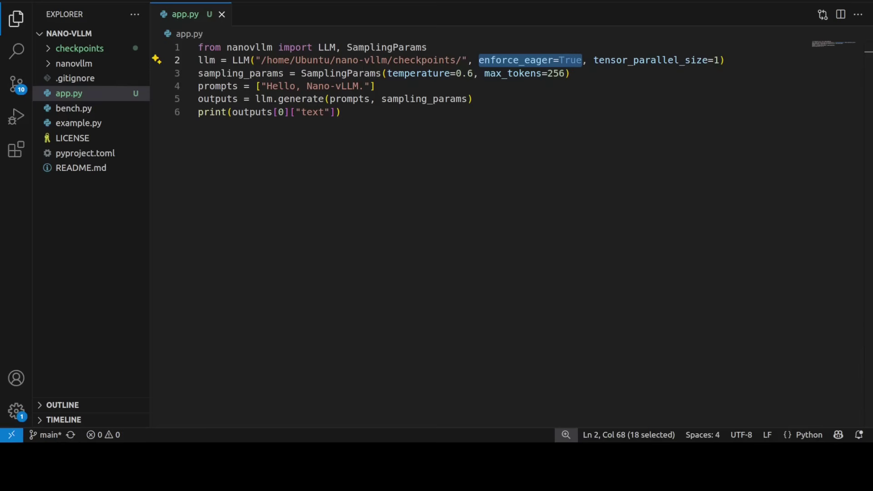
{"action": "mouse_move", "coordinate": [74, 108]}
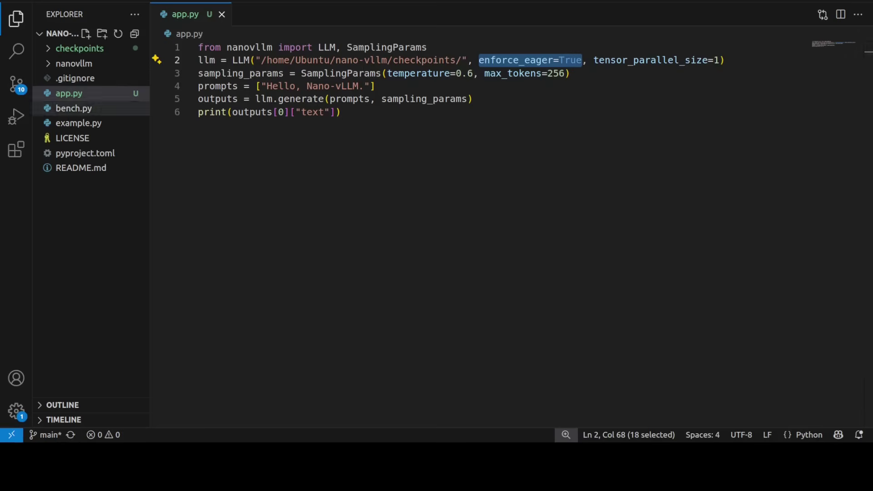
Run python app.py to generate the Nano-vLLM reply at about 38 tokens per second.
{"action": "left_click", "coordinate": [2, 92]}
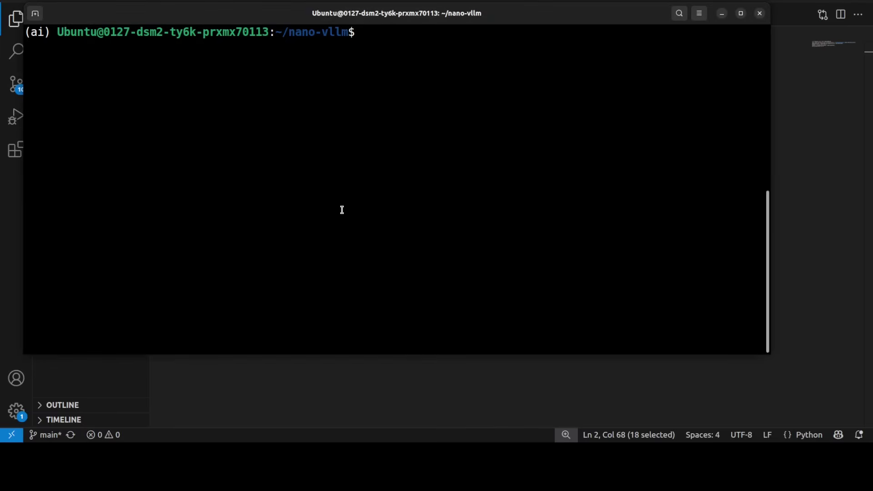
{"action": "type", "text": "python a"}
{"action": "type", "text": "pp.py"}
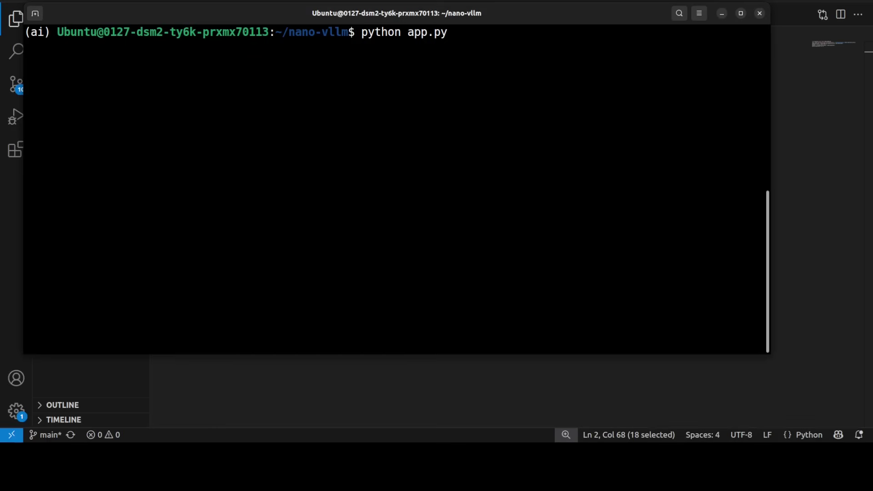
{"action": "key", "text": "Return"}
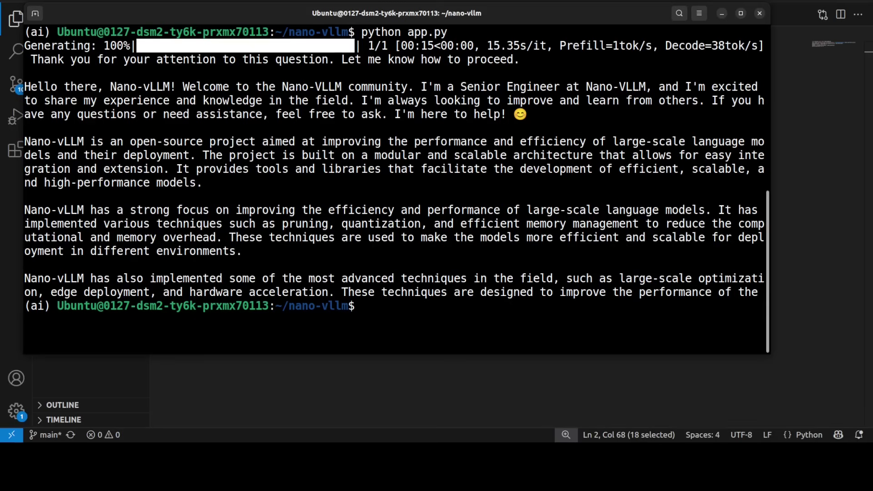
{"action": "key", "text": "ctrl+c"}
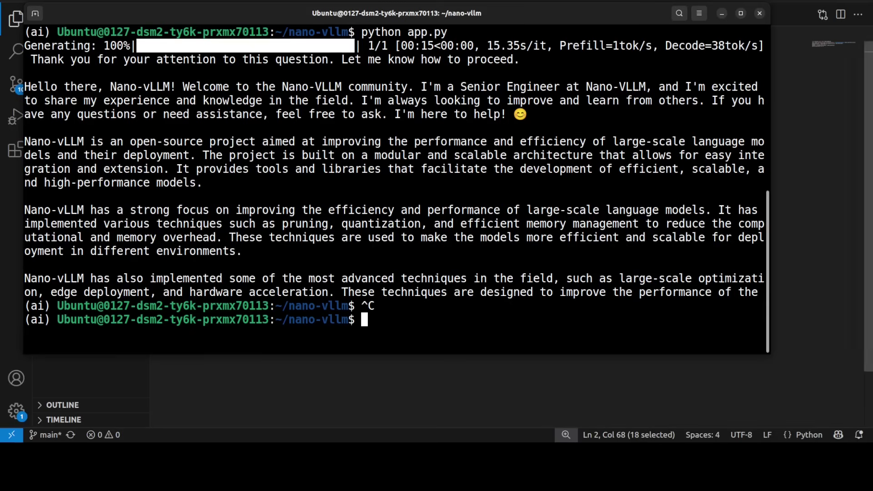
{"action": "left_click", "coordinate": [822, 165]}
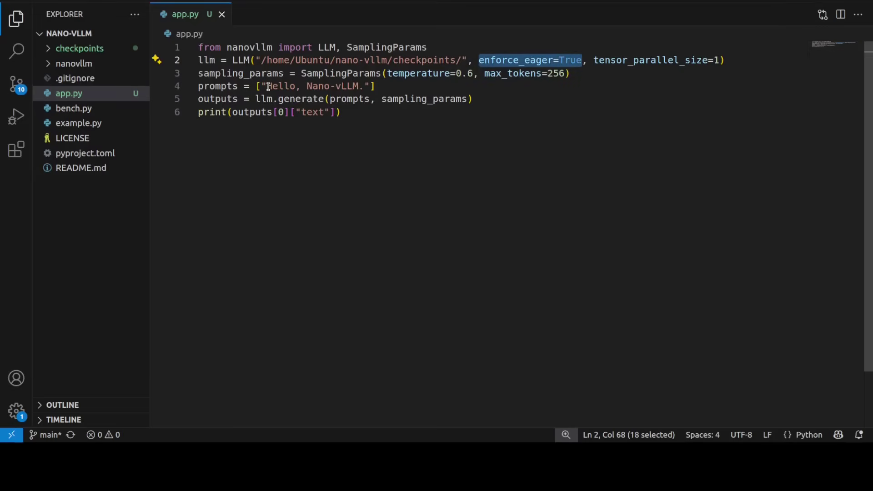
Replace the line 4 'Hello, Nano-vLLM.' prompt with the 250-300 word climate essay request.
{"action": "left_click_drag", "start_coordinate": [266, 86], "coordinate": [301, 86]}
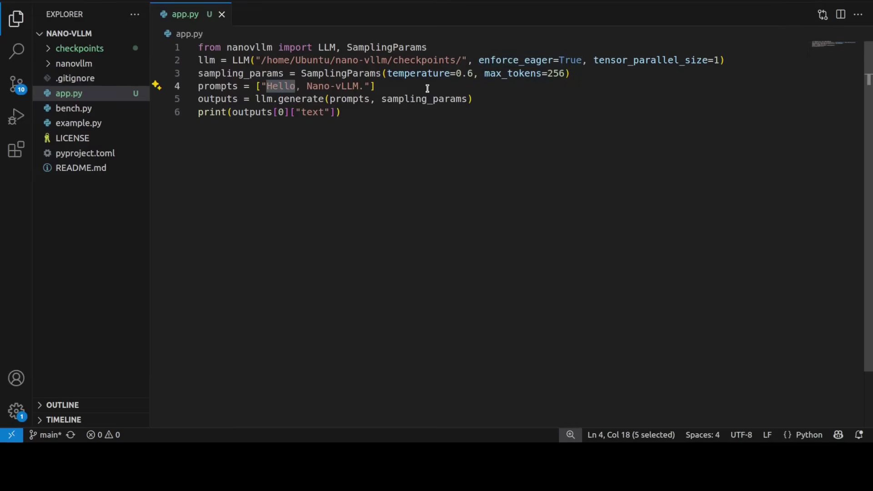
{"action": "left_click", "coordinate": [390, 86]}
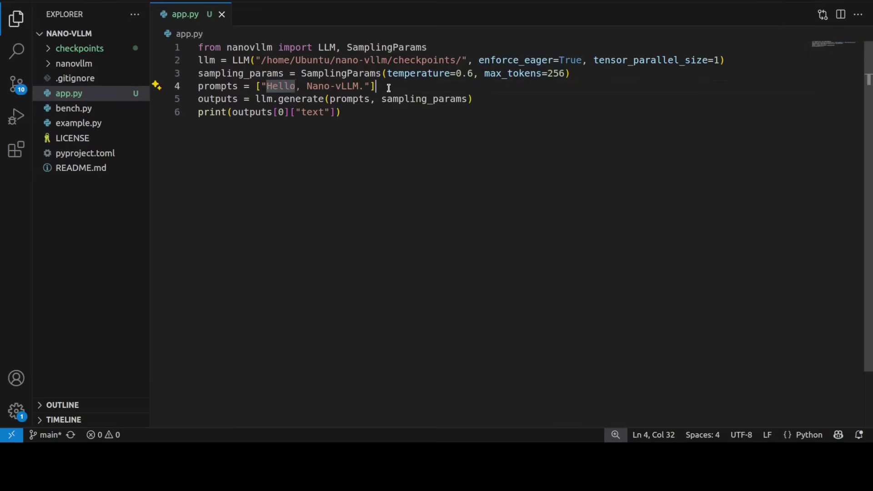
{"action": "left_click", "coordinate": [266, 86]}
{"action": "left_click", "coordinate": [318, 86], "text": "shift"}
{"action": "left_click_drag", "start_coordinate": [347, 86], "coordinate": [366, 86]}
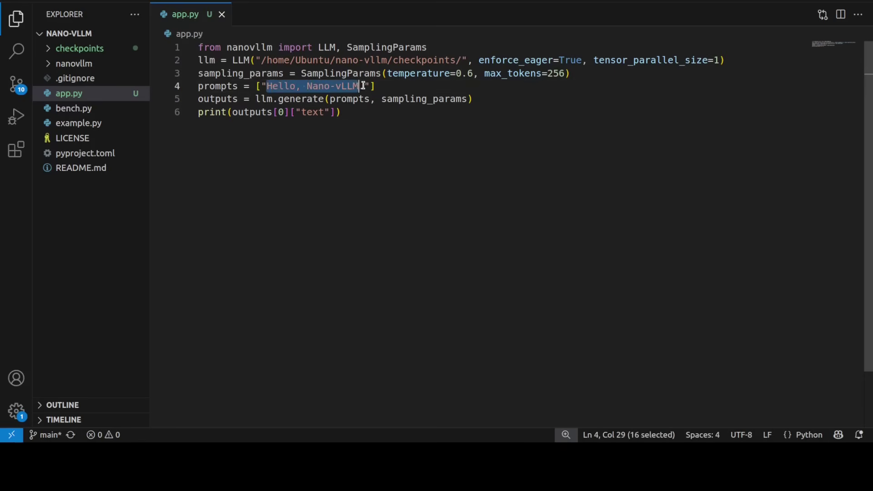
{"action": "key", "text": "ctrl+v"}
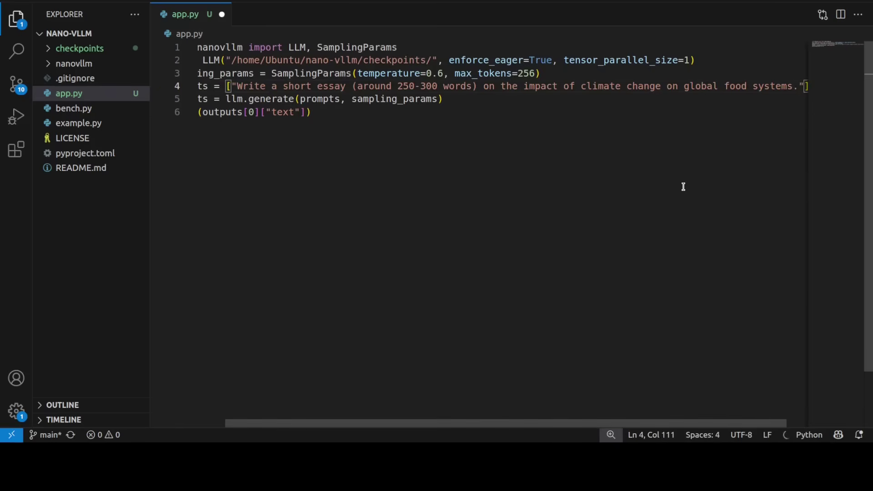
{"action": "key", "text": "Home"}
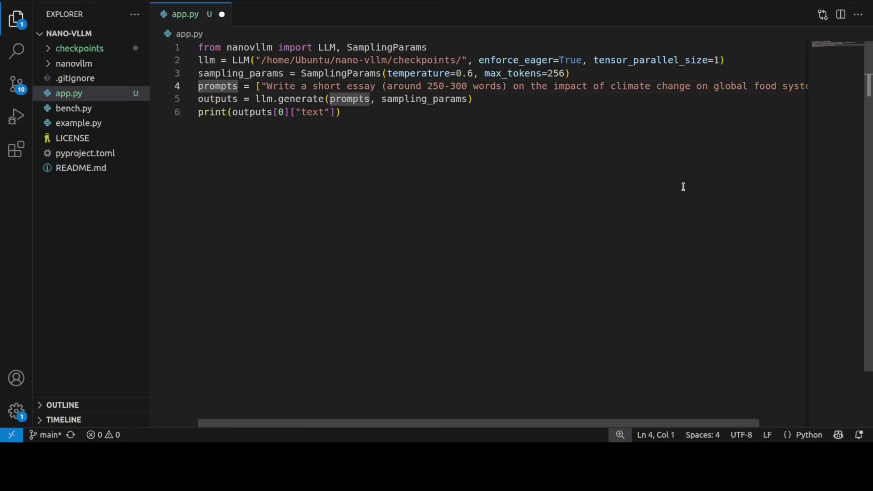
{"action": "key", "text": "ctrl+s"}
Rerun python app.py to generate 'Climate Change and the Future of Global Food Systems'.
{"action": "key", "text": "alt+Tab"}
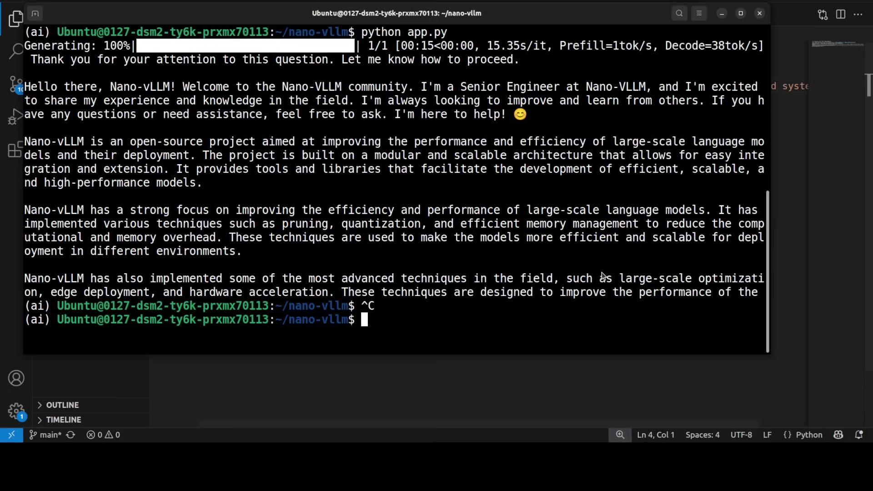
{"action": "key", "text": "ctrl+l"}
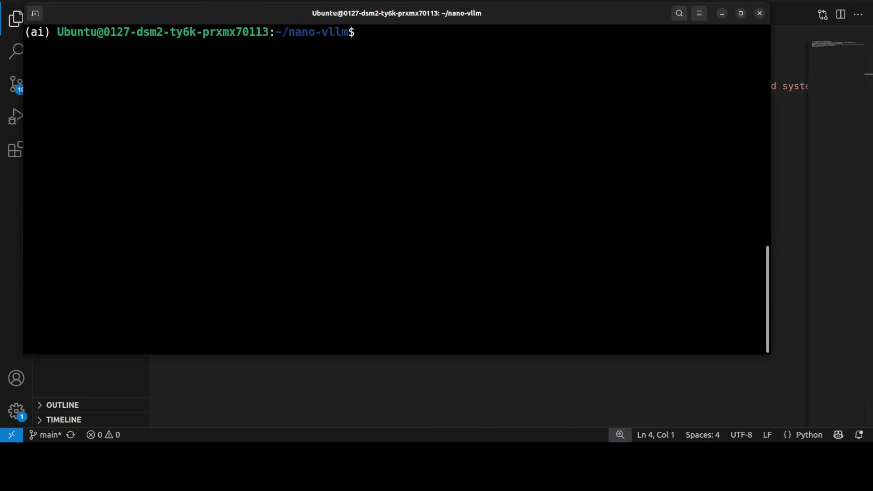
{"action": "key", "text": "Up"}
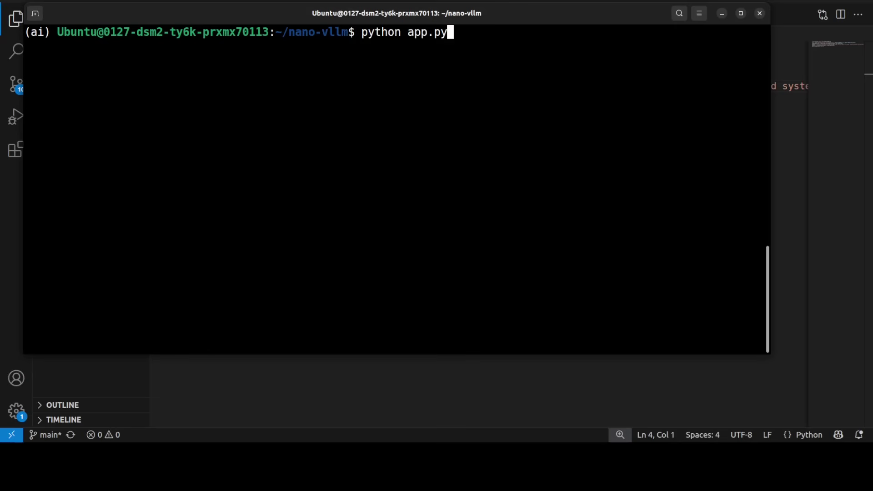
{"action": "key", "text": "Up"}
{"action": "key", "text": "Down"}
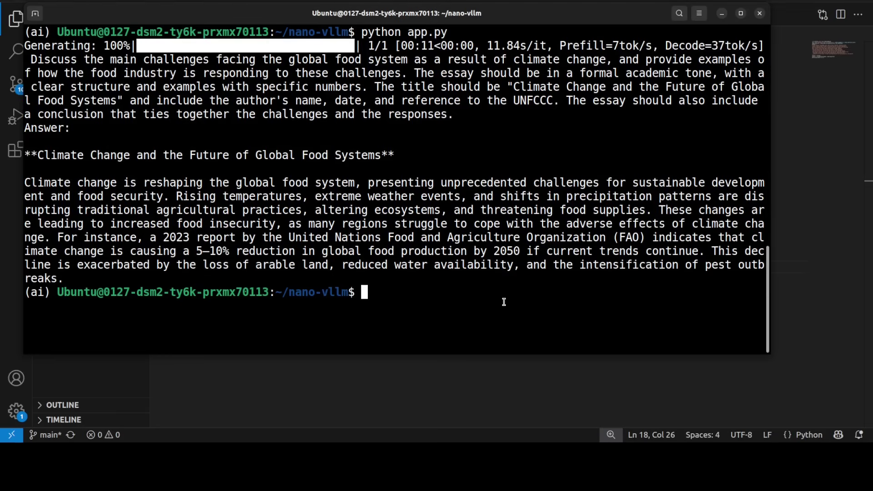
{"action": "key", "text": "ctrl+l"}
Rerun python app.py from shell history to generate another answer.
{"action": "key", "text": "Up"}
{"action": "key", "text": "Up"}
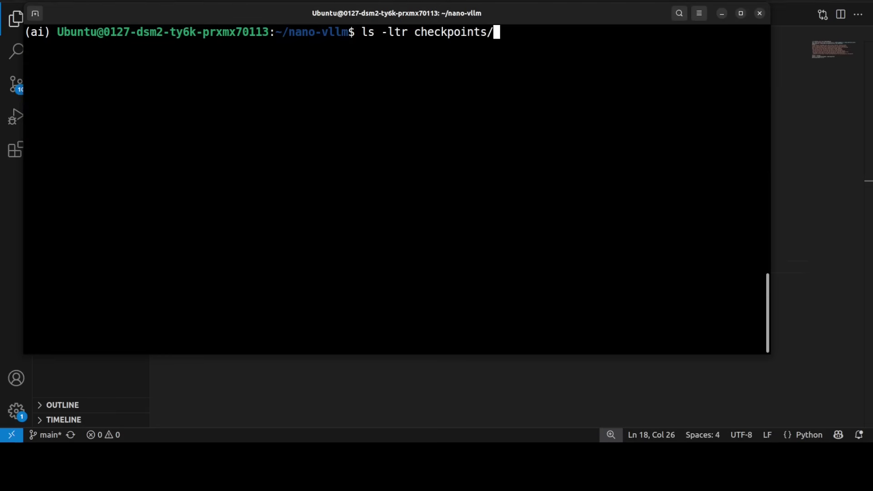
{"action": "key", "text": "Down"}
{"action": "key", "text": "Return"}
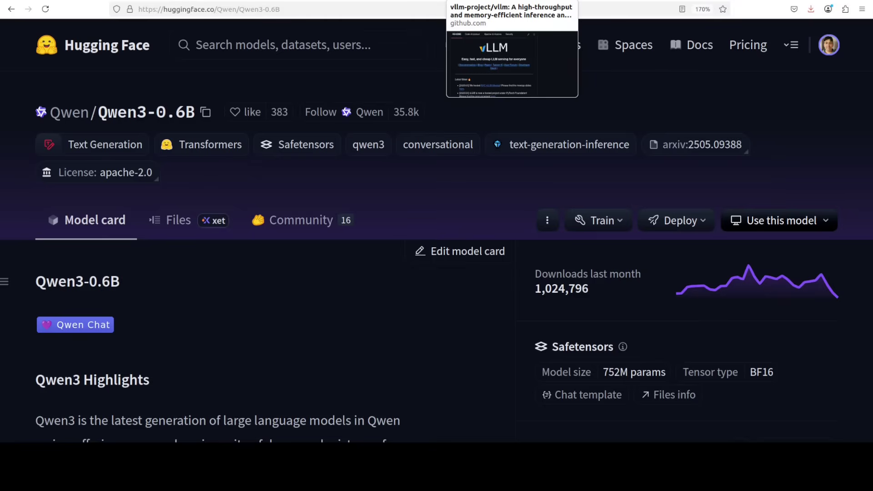
Browse the vLLM and Nano-vLLM GitHub tabs, then the YouTube vllm search results.
{"action": "left_click", "coordinate": [512, 1]}
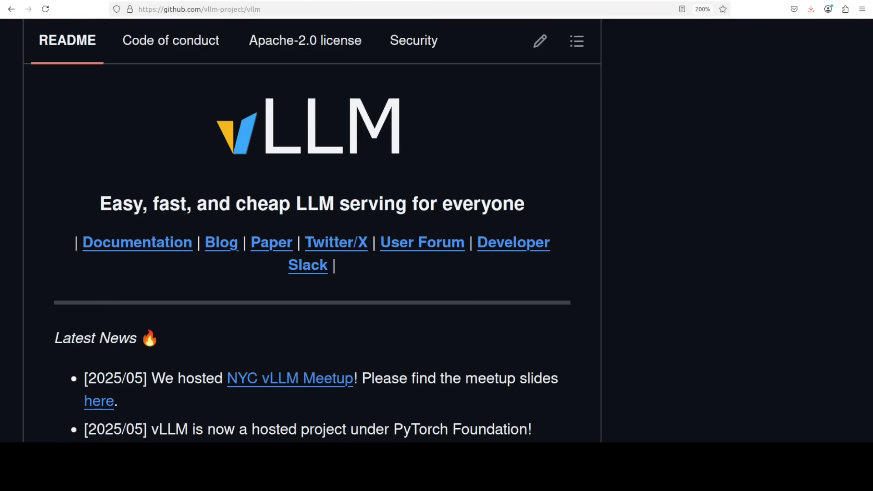
{"action": "key", "text": "ctrl+Tab"}
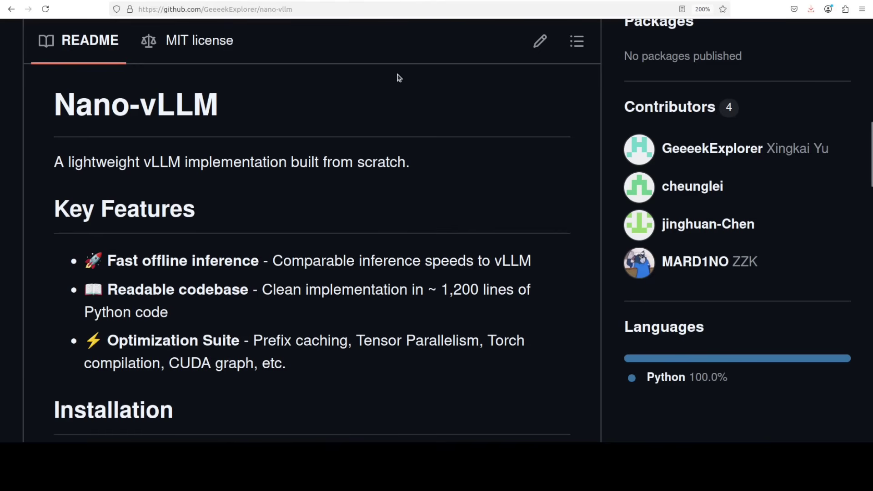
{"action": "left_click", "coordinate": [303, 3]}
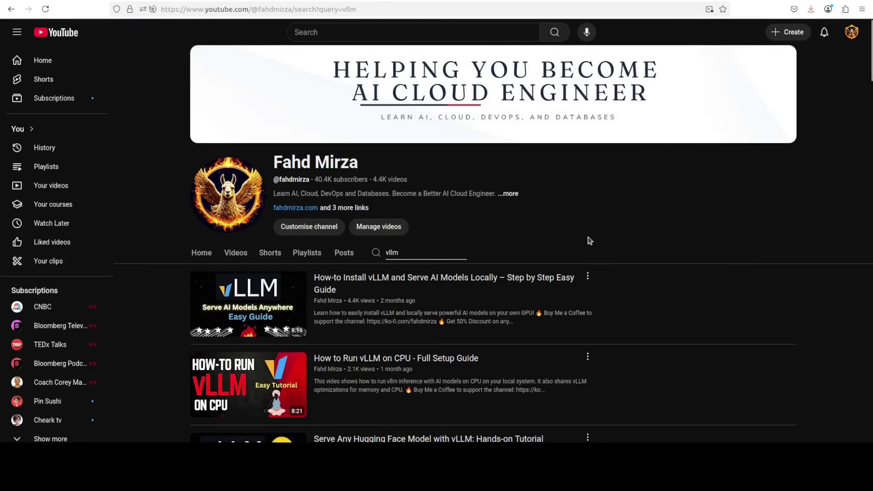